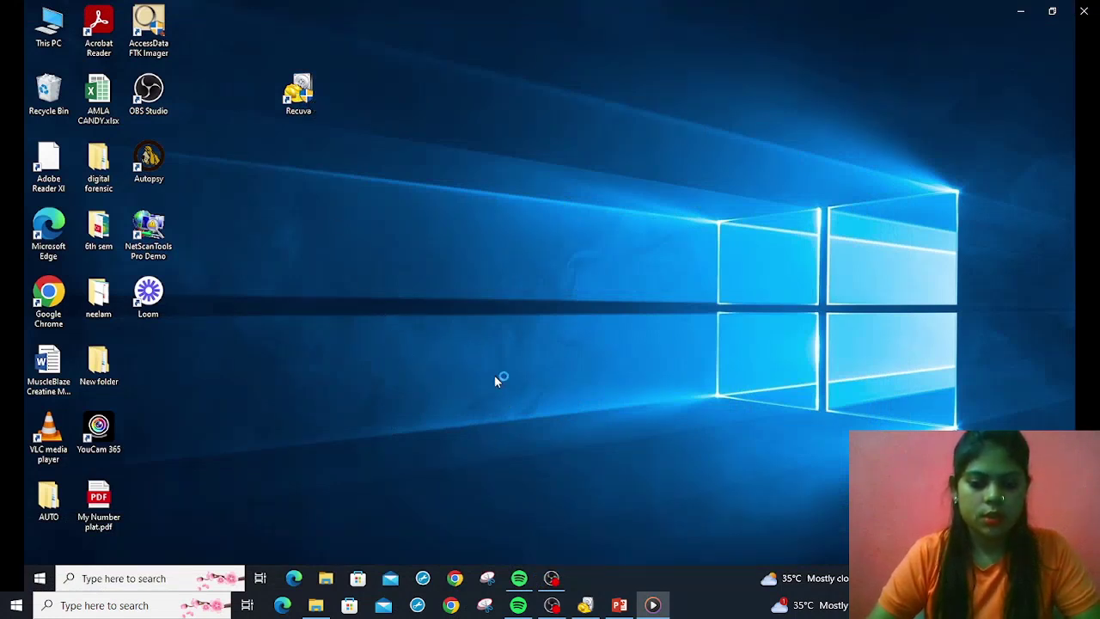
Cancel the running scan for deleted files.
mouse_move(352, 142)
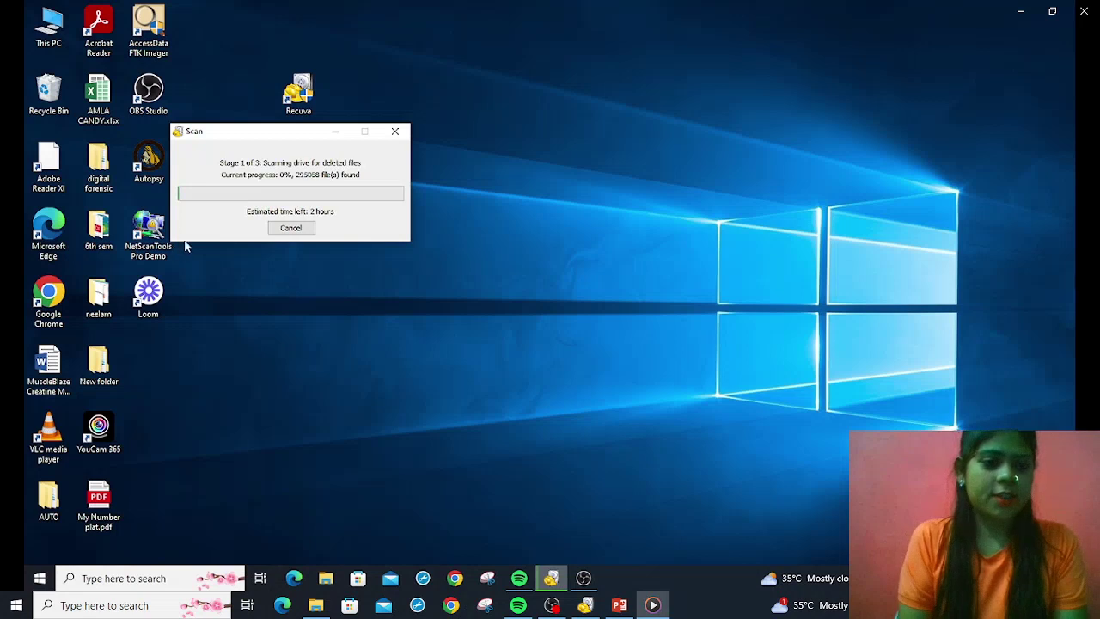
left_click(292, 228)
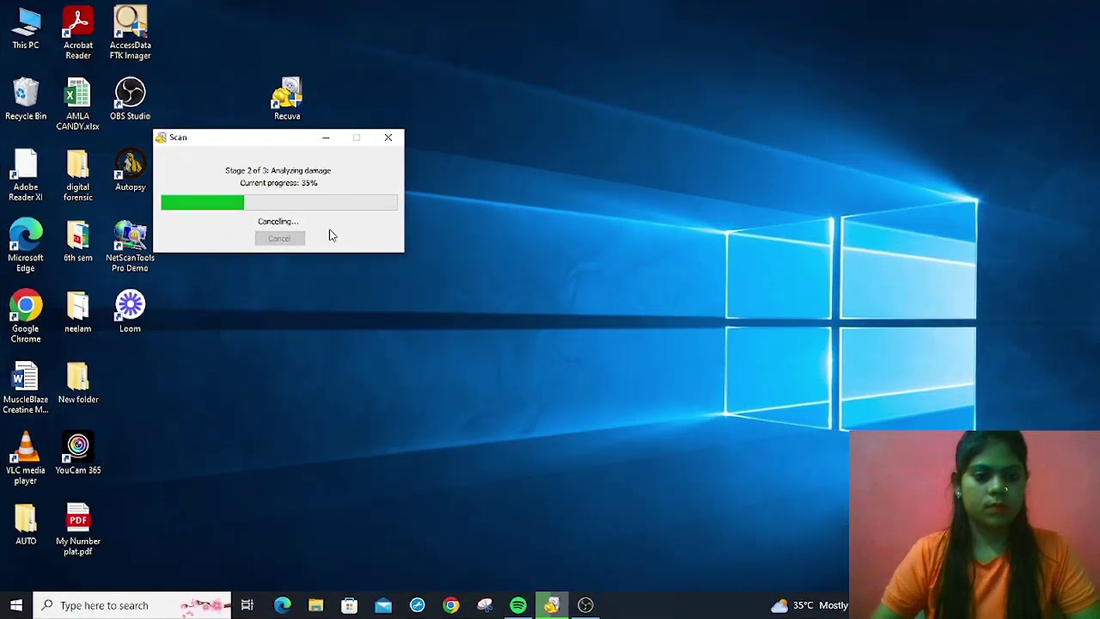
mouse_move(614, 526)
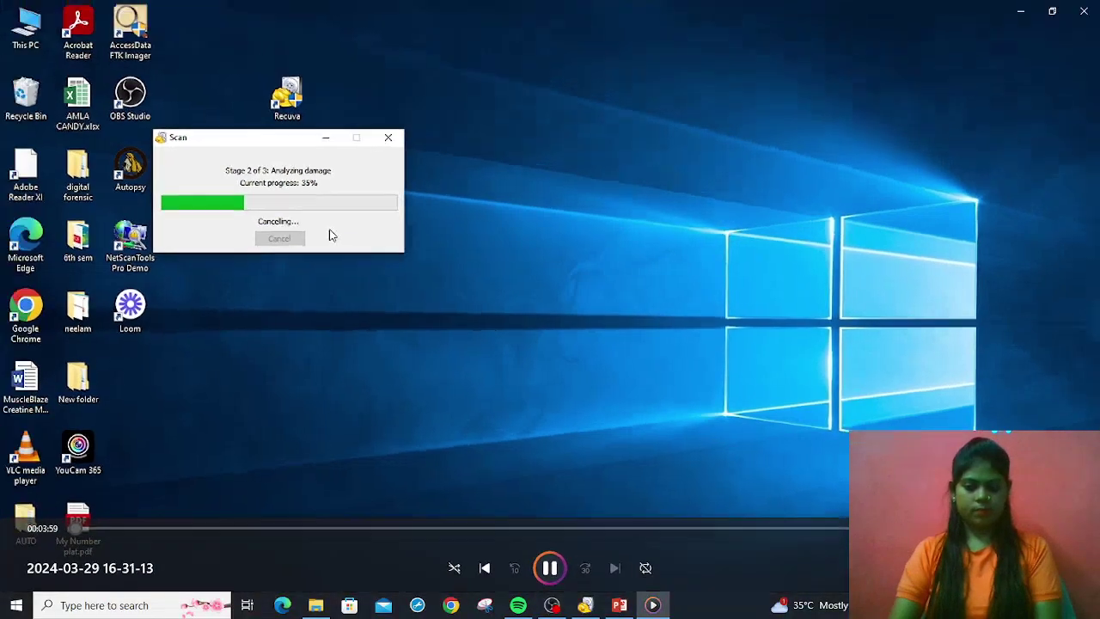
key("Escape")
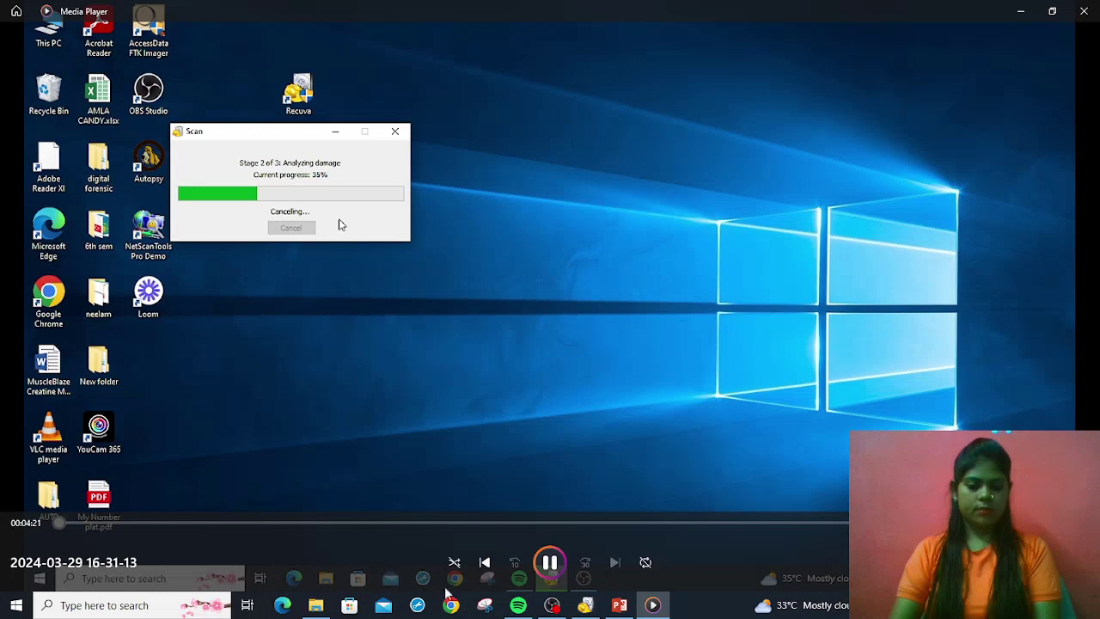
mouse_move(554, 608)
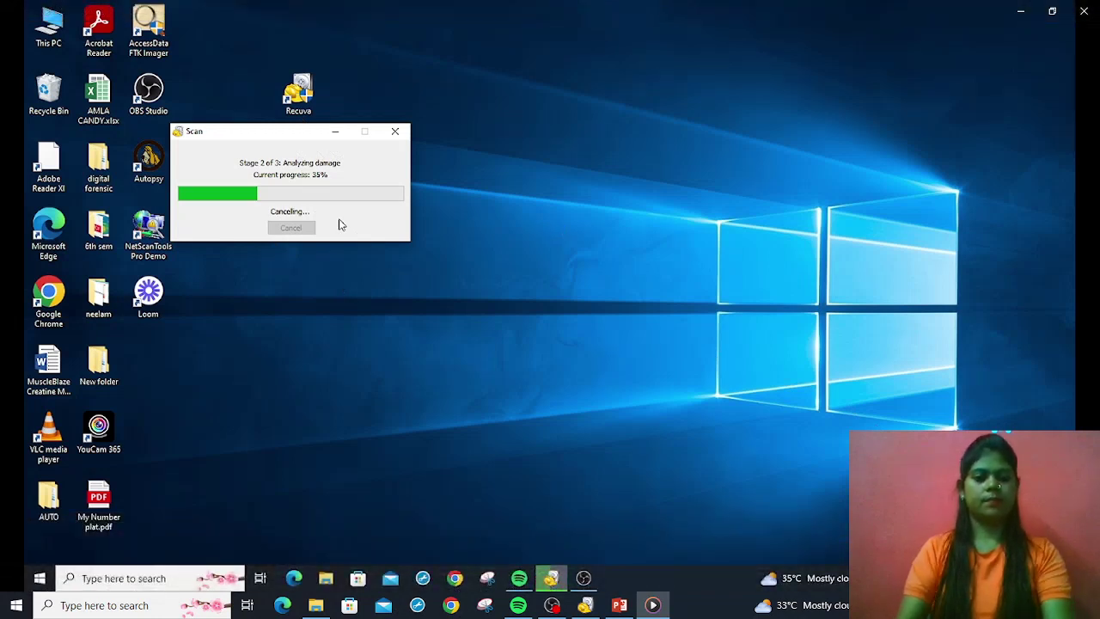
Scan the OS (C:) drive for deleted files of the Documents type.
mouse_move(346, 226)
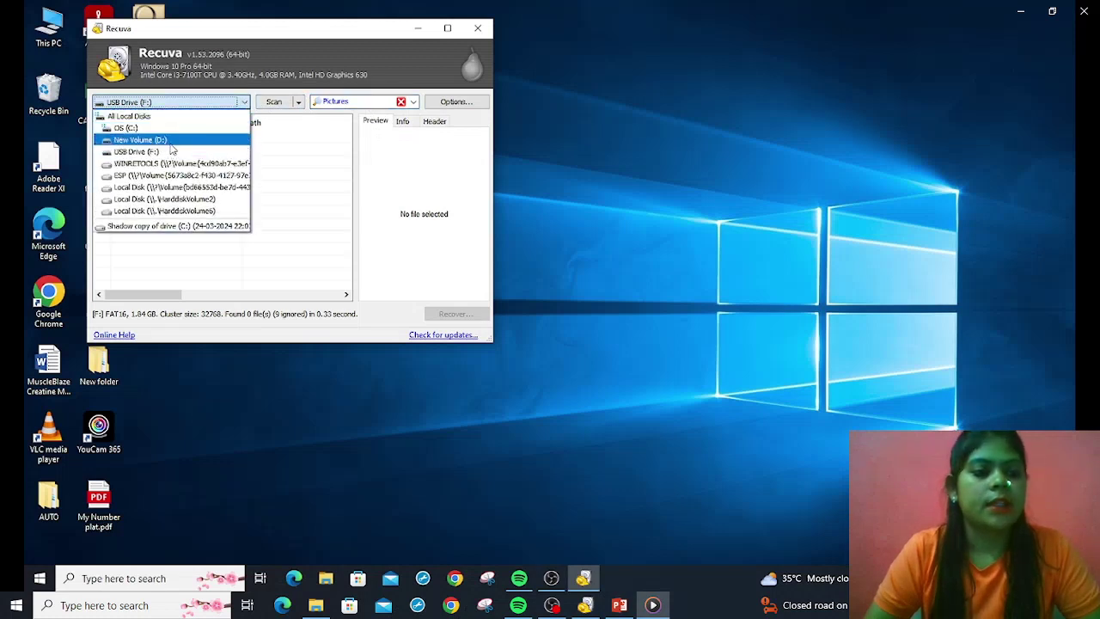
left_click(171, 128)
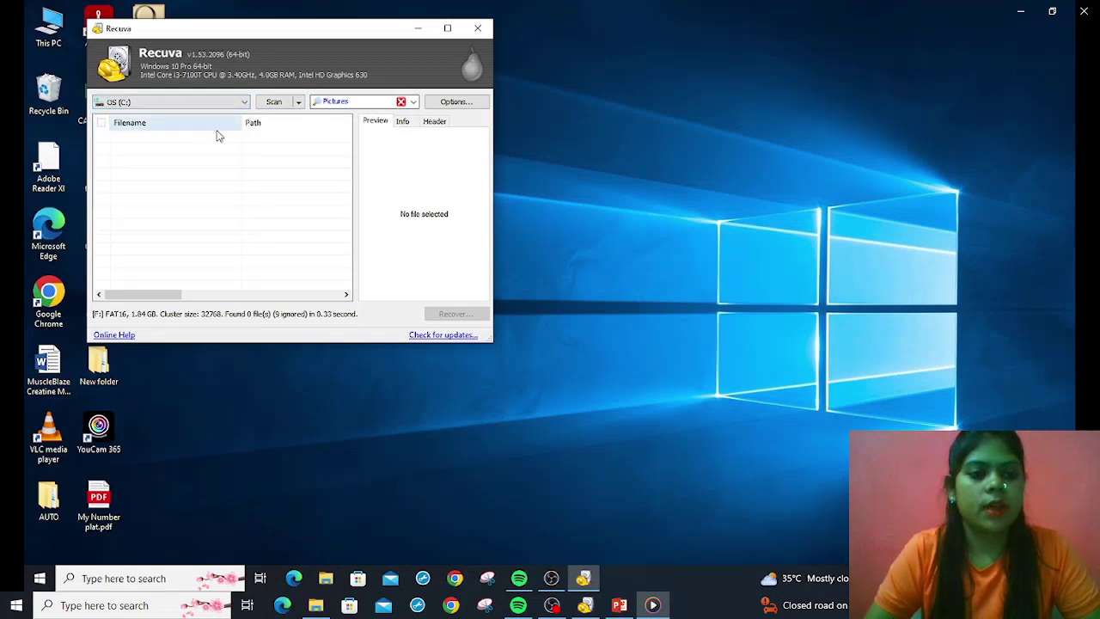
left_click(413, 101)
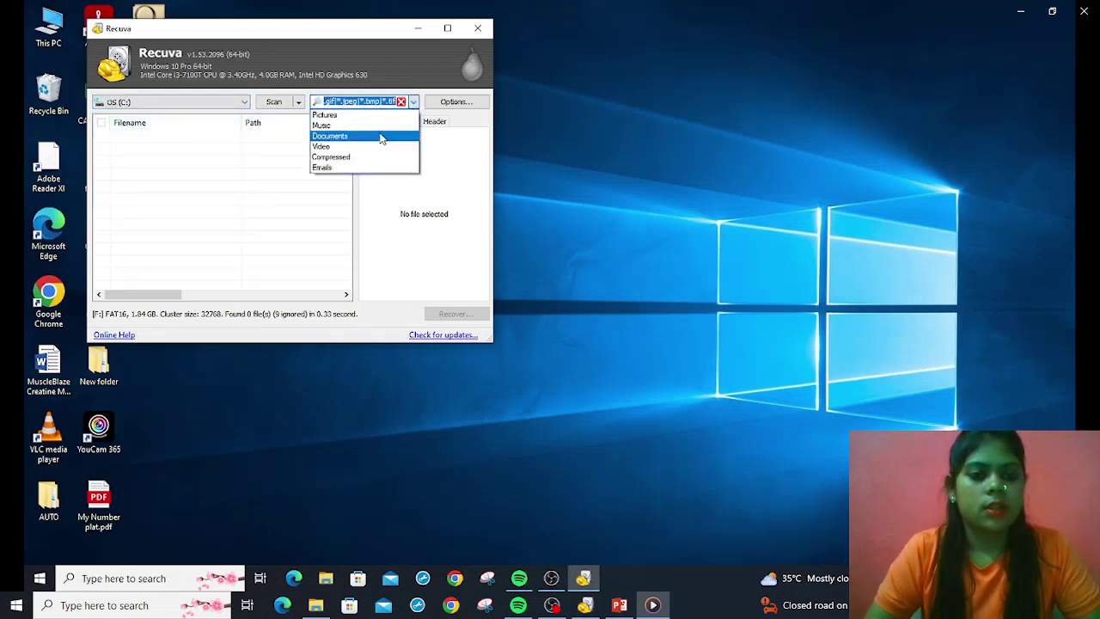
left_click(367, 140)
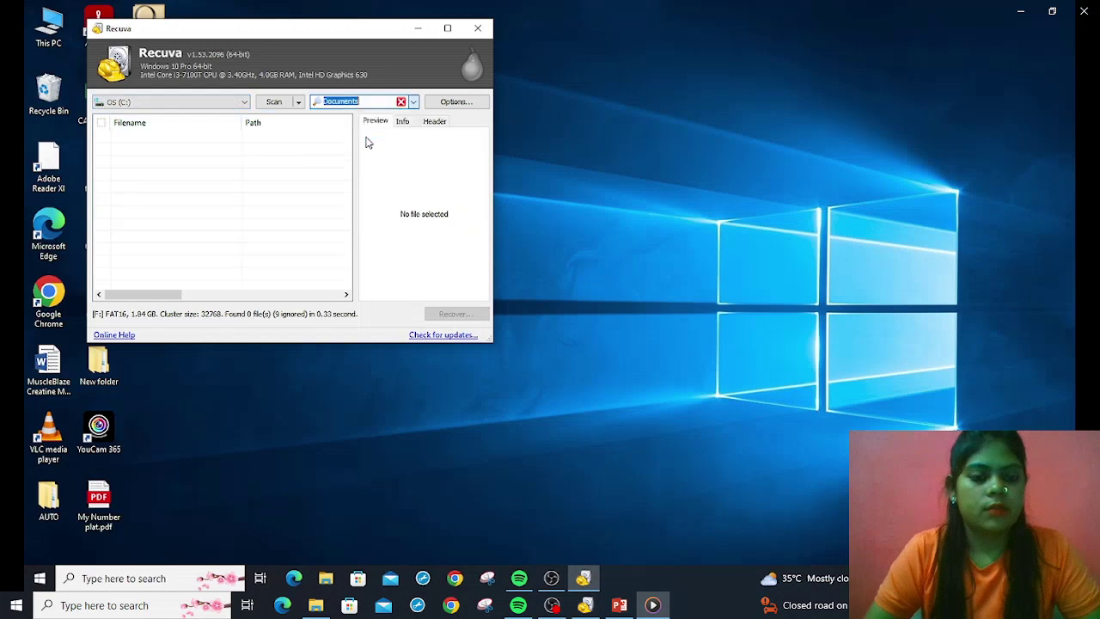
left_click(274, 103)
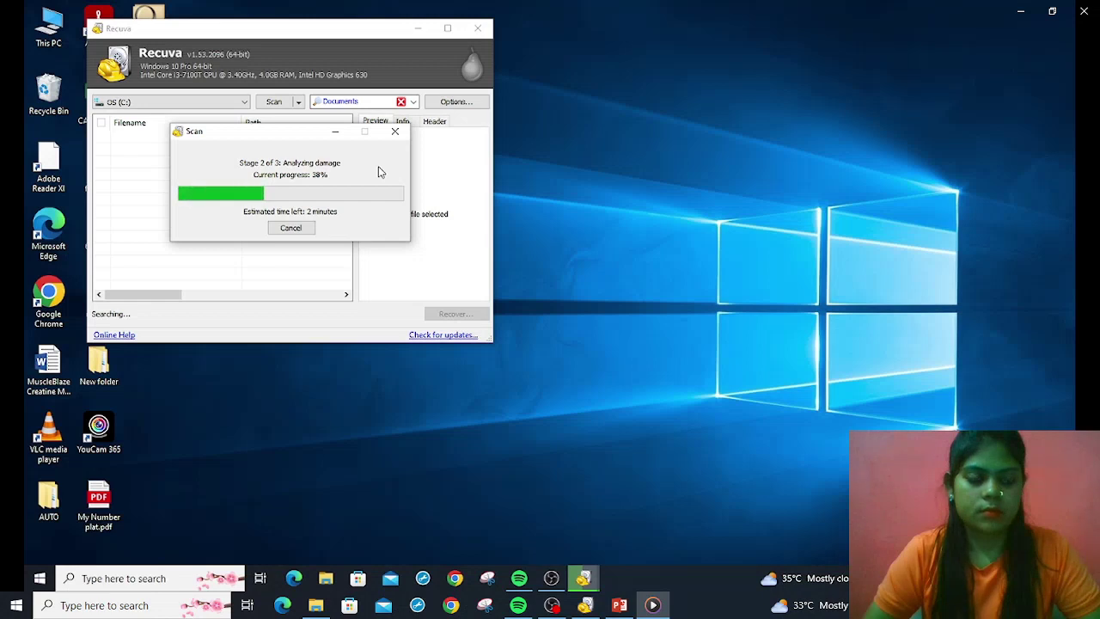
left_click(552, 583)
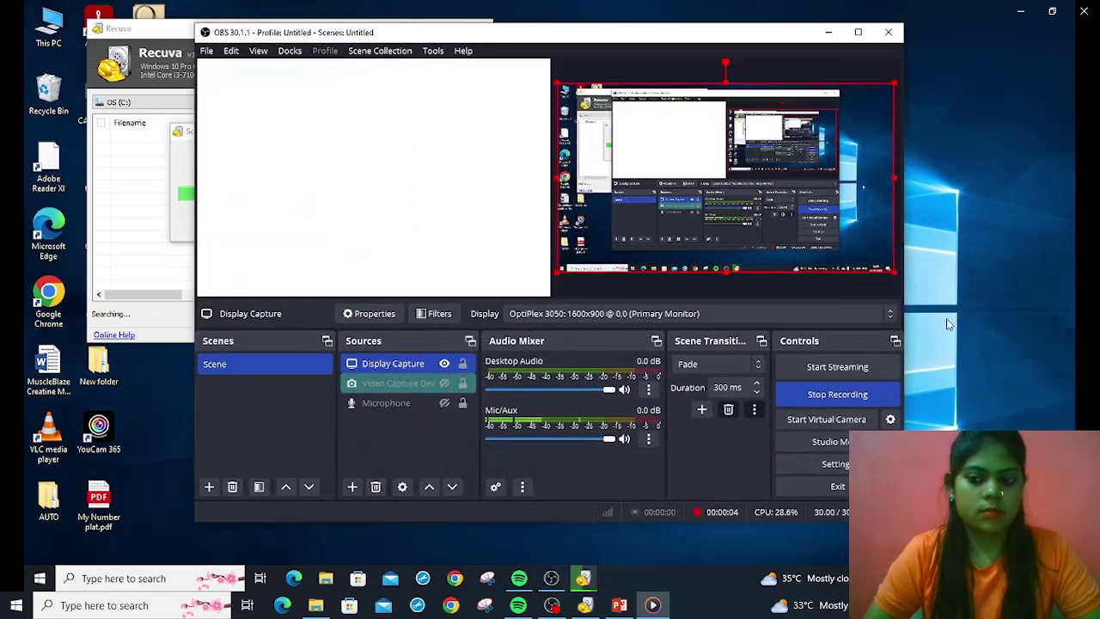
left_click(827, 33)
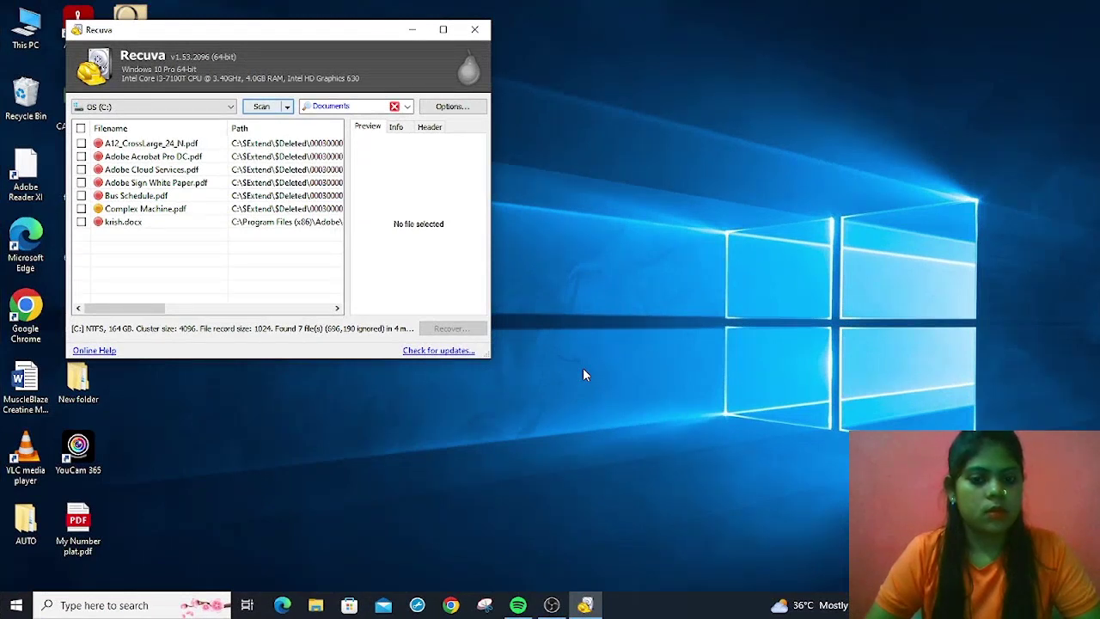
Select all the files found by the scan and start recovering them.
mouse_move(638, 270)
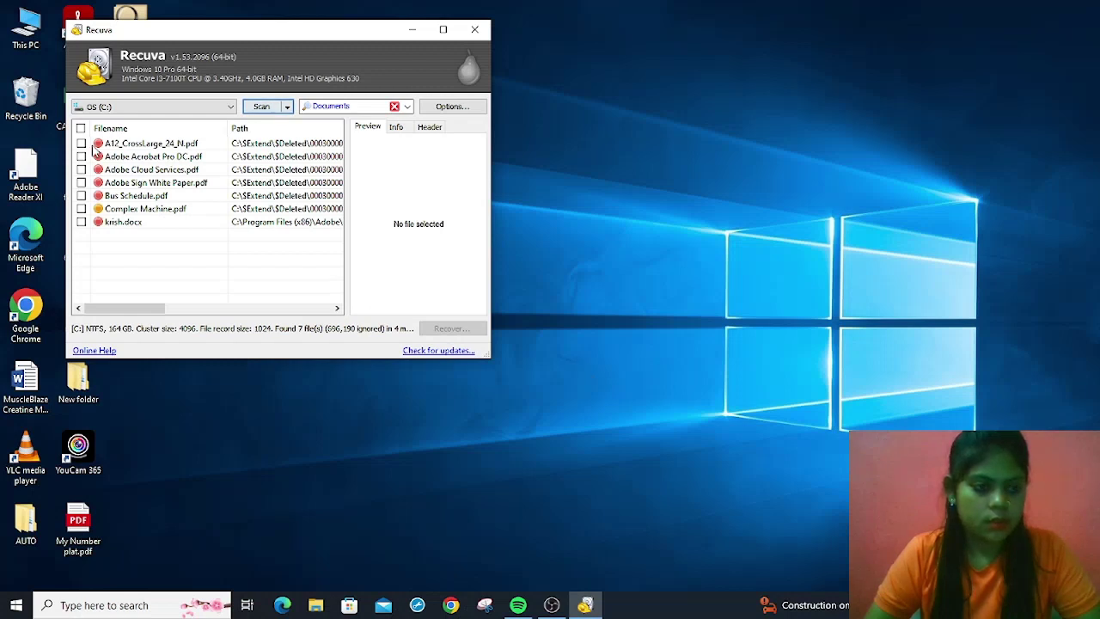
left_click(81, 129)
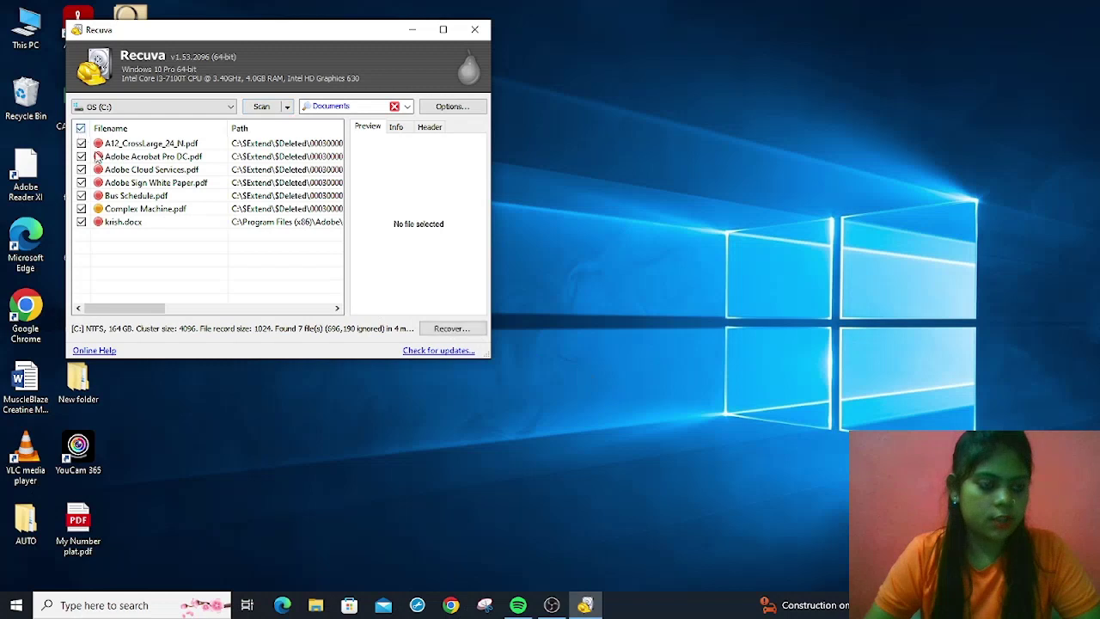
left_click(443, 333)
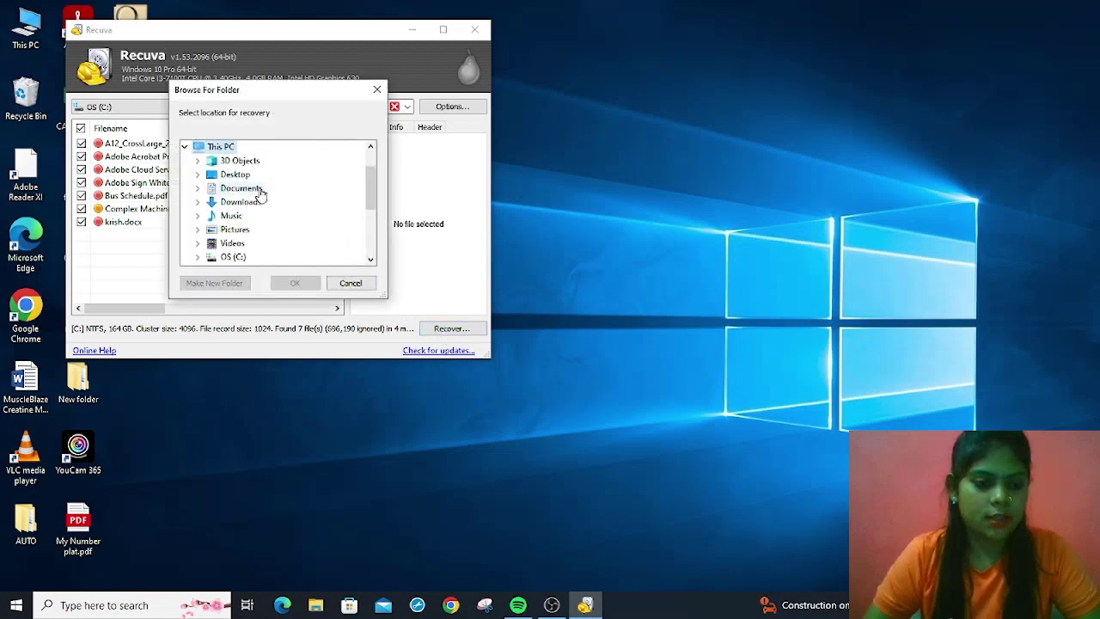
Create a new folder on the Desktop as the recovery location.
scroll(244, 203, "down", 2)
scroll(244, 203, "down", 1)
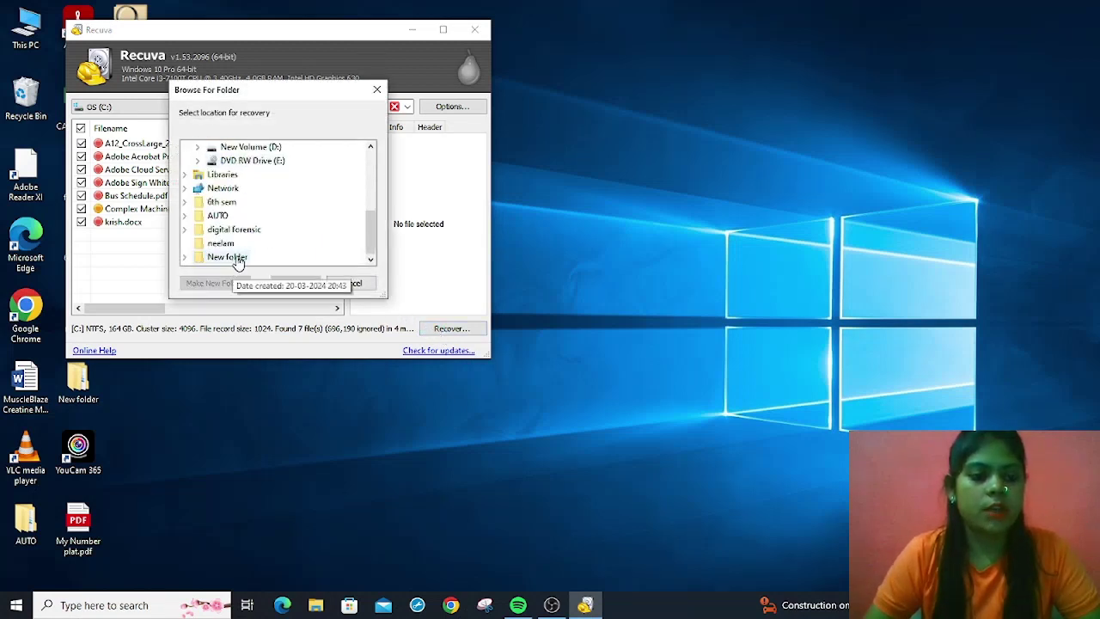
scroll(239, 262, "up", 2)
scroll(239, 262, "up", 2)
left_click(234, 216)
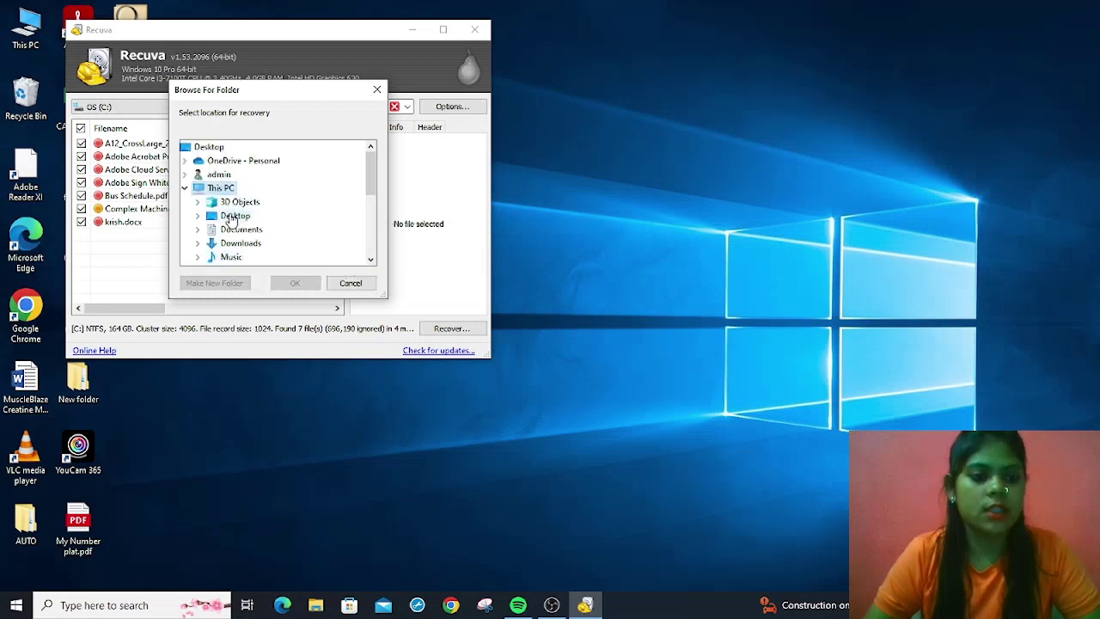
double_click(233, 215)
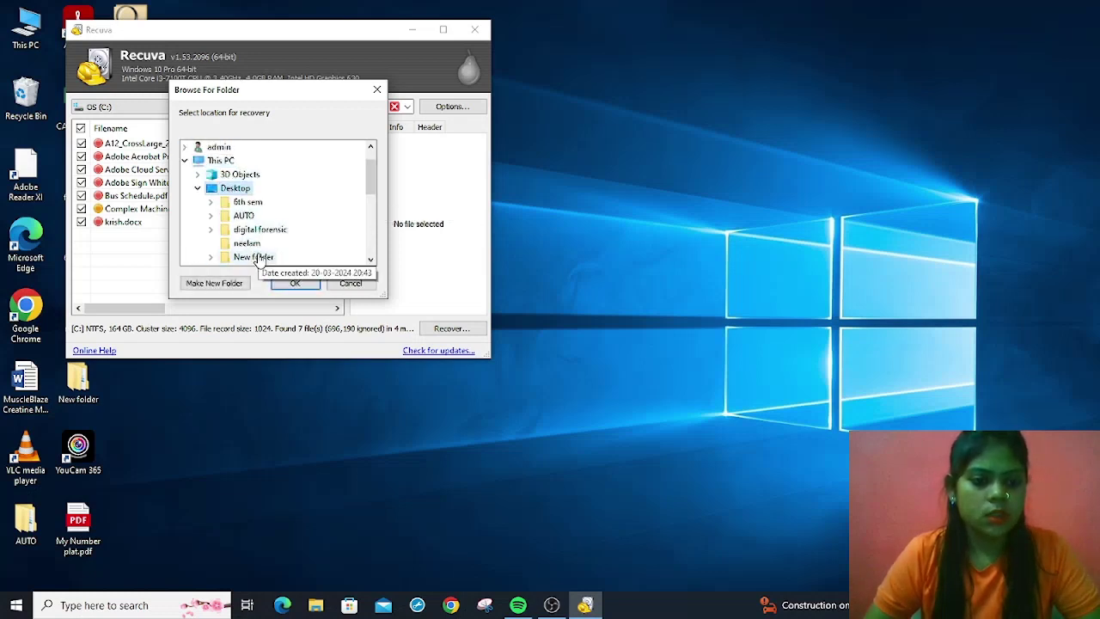
left_click(234, 283)
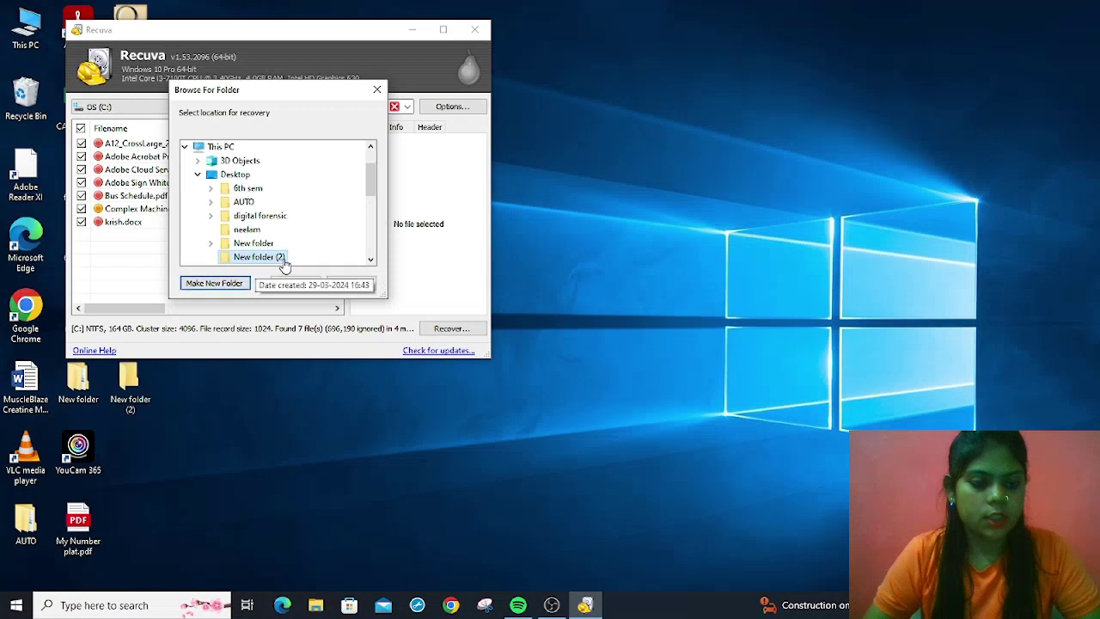
Rename the new Desktop folder as "recovery of files".
left_click(268, 257)
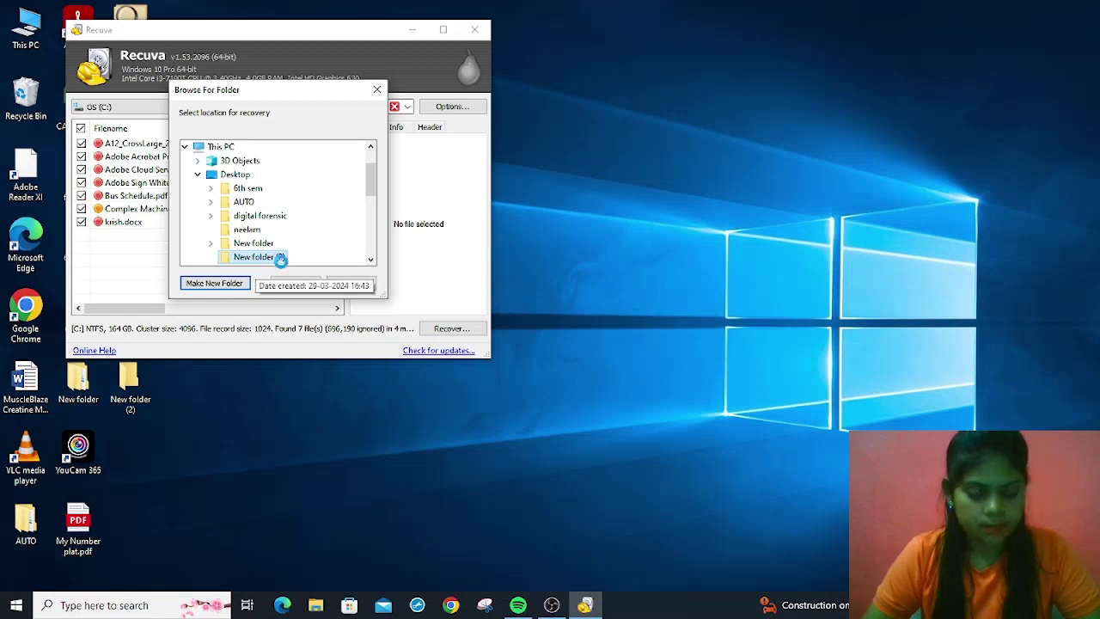
right_click(262, 258)
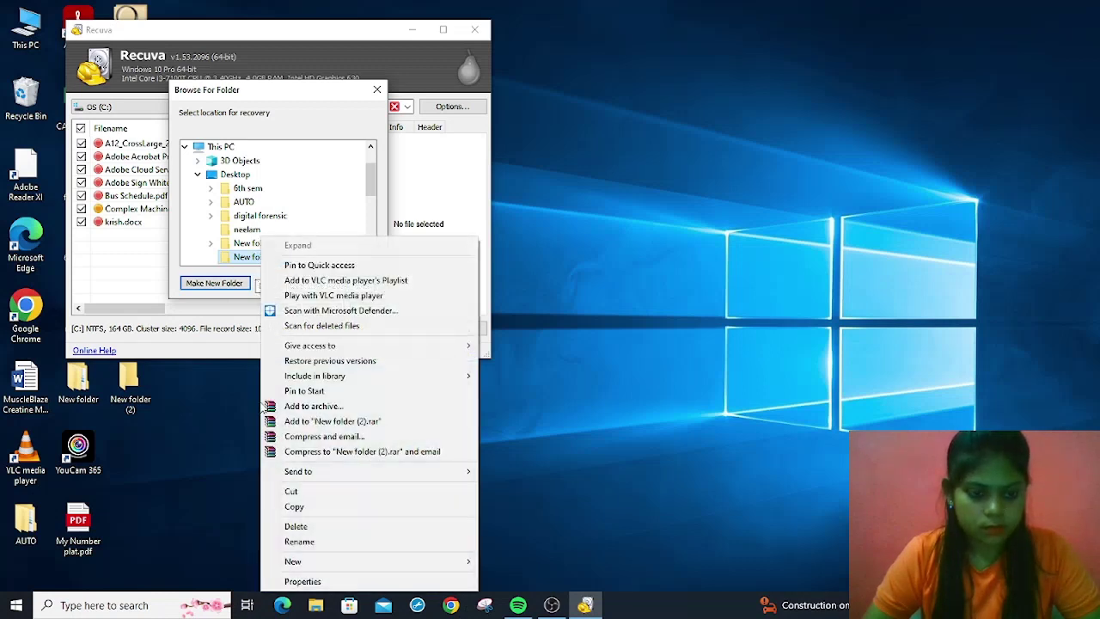
left_click(301, 541)
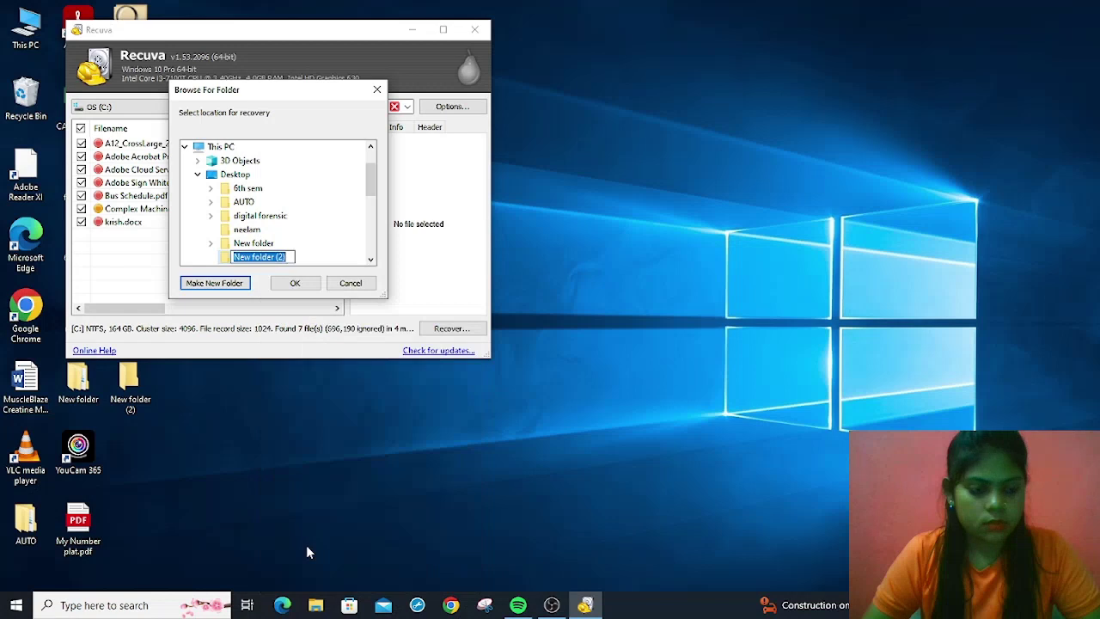
type("recover")
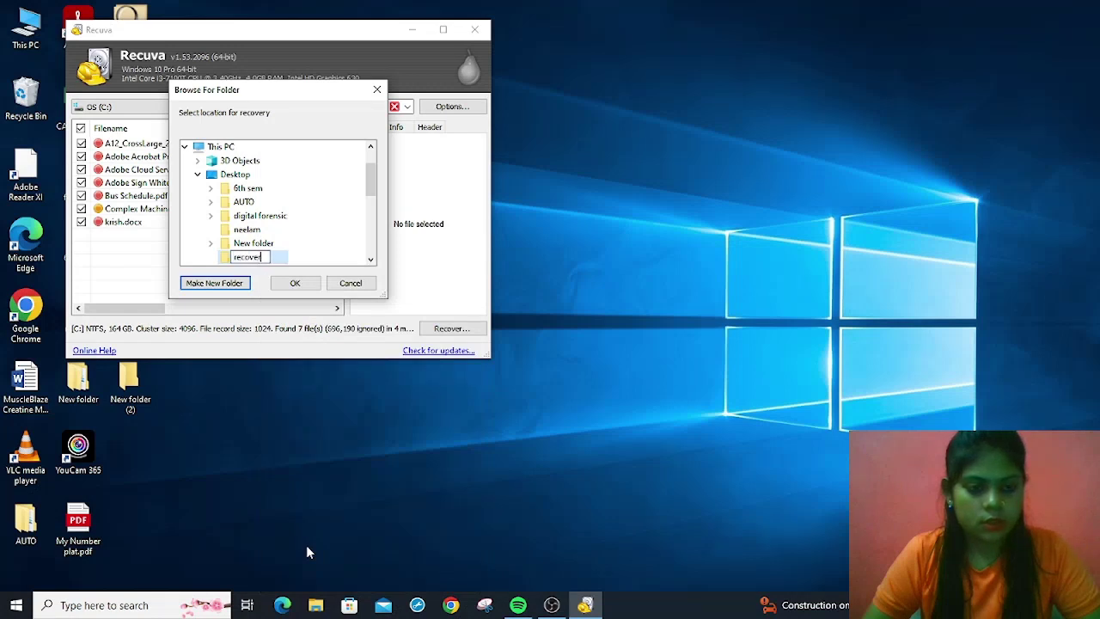
type("y o")
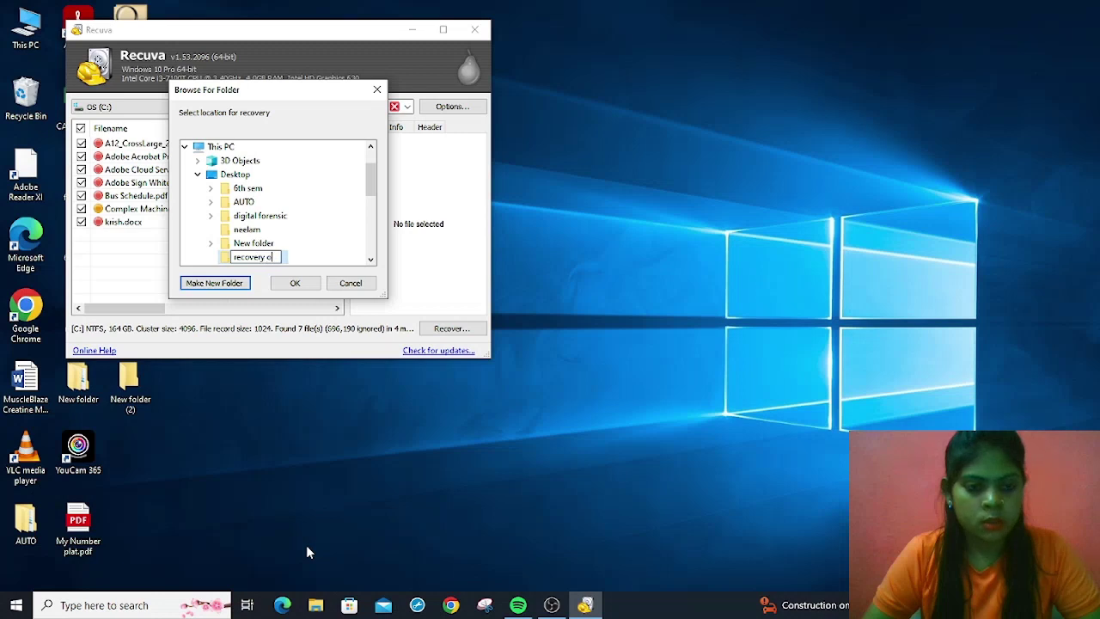
type("f fie")
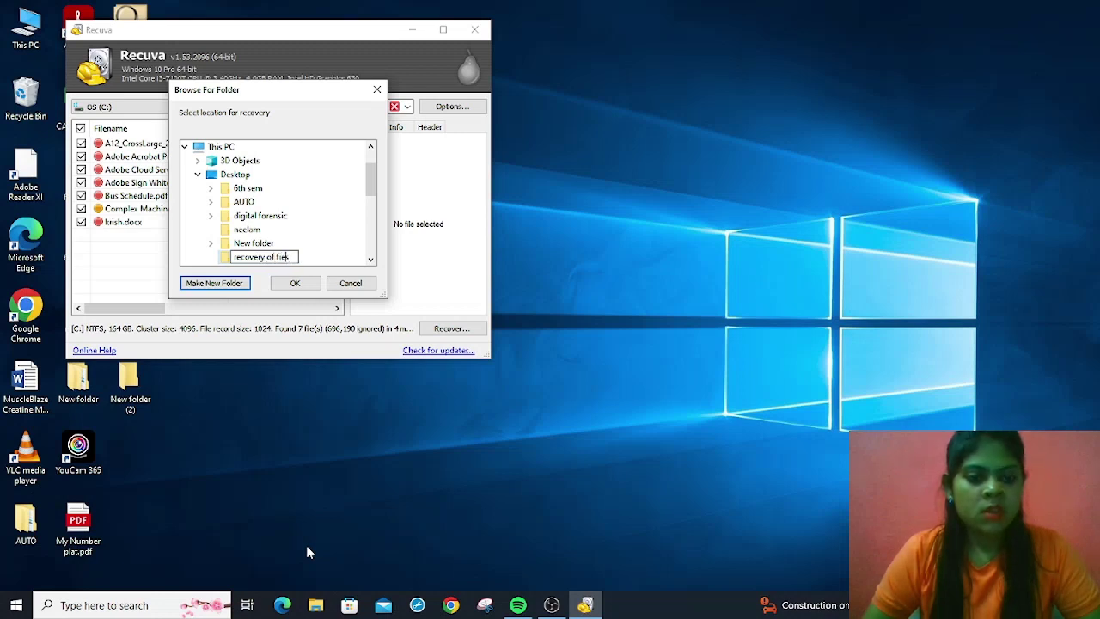
key("BackSpace")
type("les")
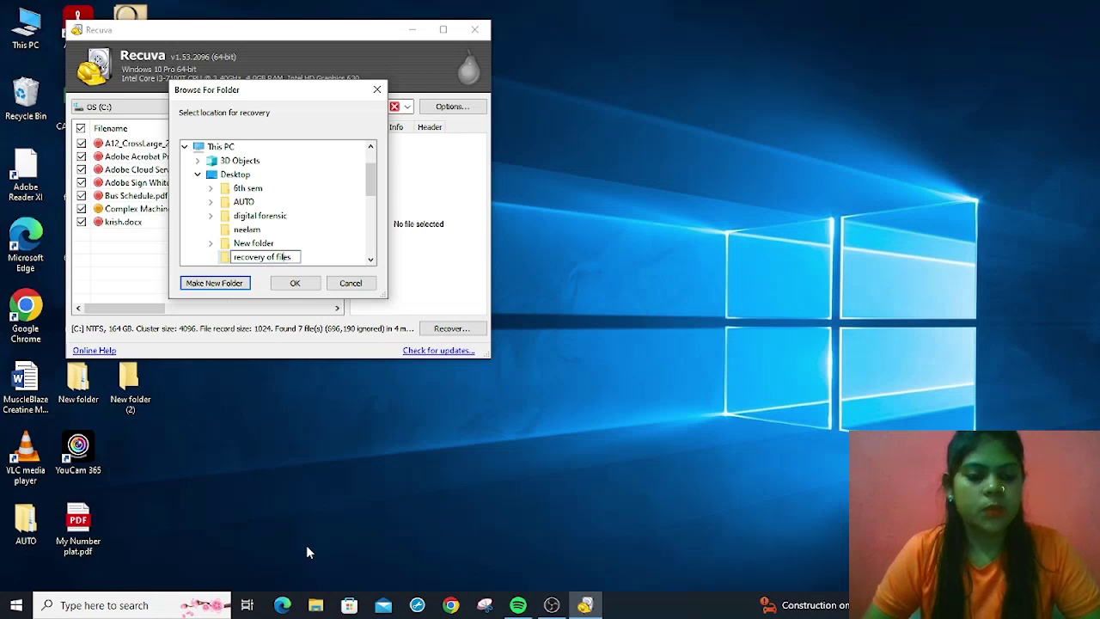
left_click(290, 284)
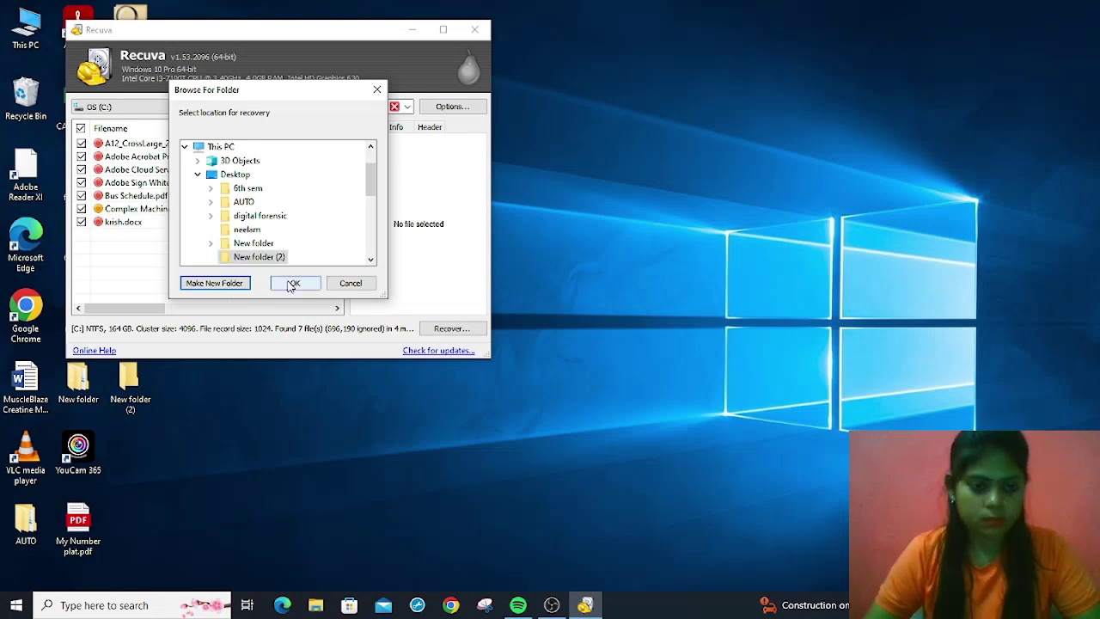
Recover the selected files into the "recovery of files" folder, accepting restoration to the same drive, and dismiss the summary.
left_click(291, 284)
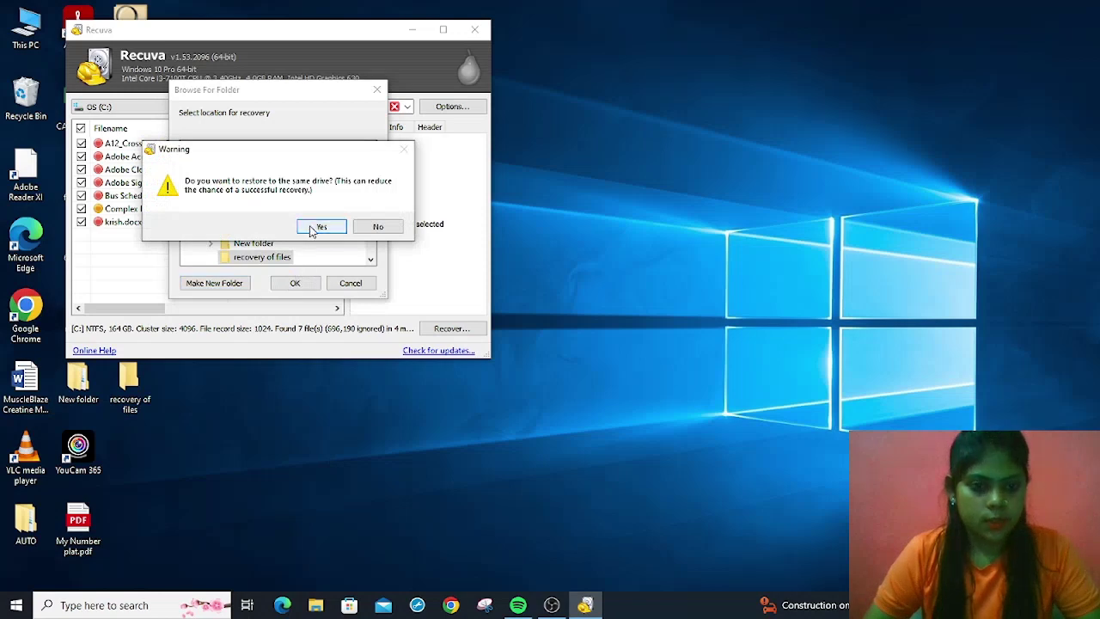
left_click(315, 228)
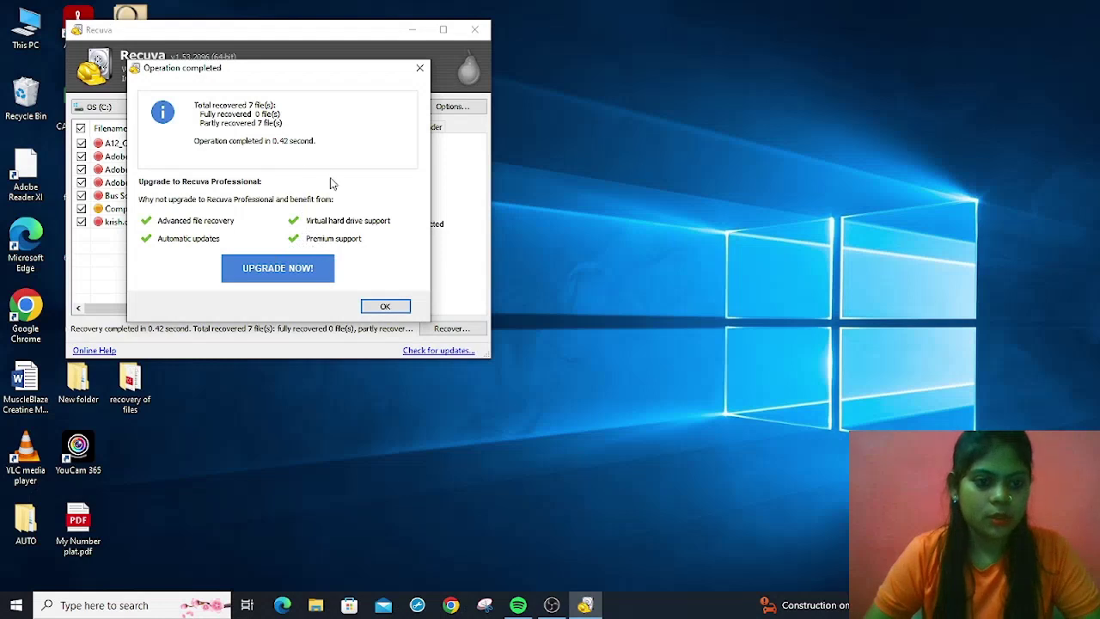
left_click(383, 308)
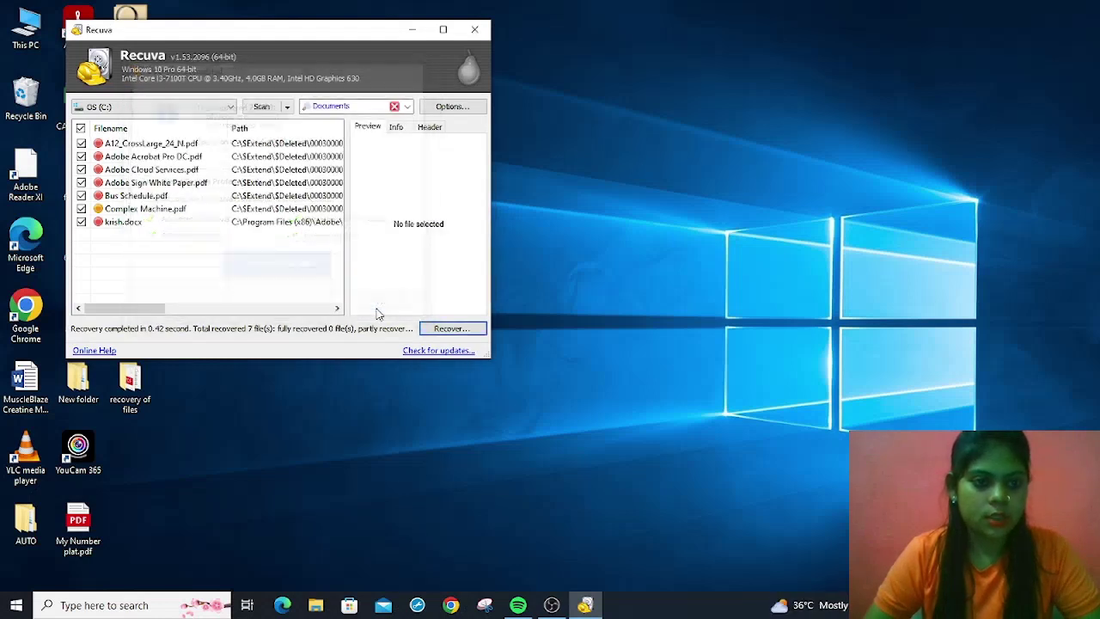
Minimize the recovery program and open the Desktop folder "recovery of files" in File Explorer to view the recovered files.
left_click(410, 28)
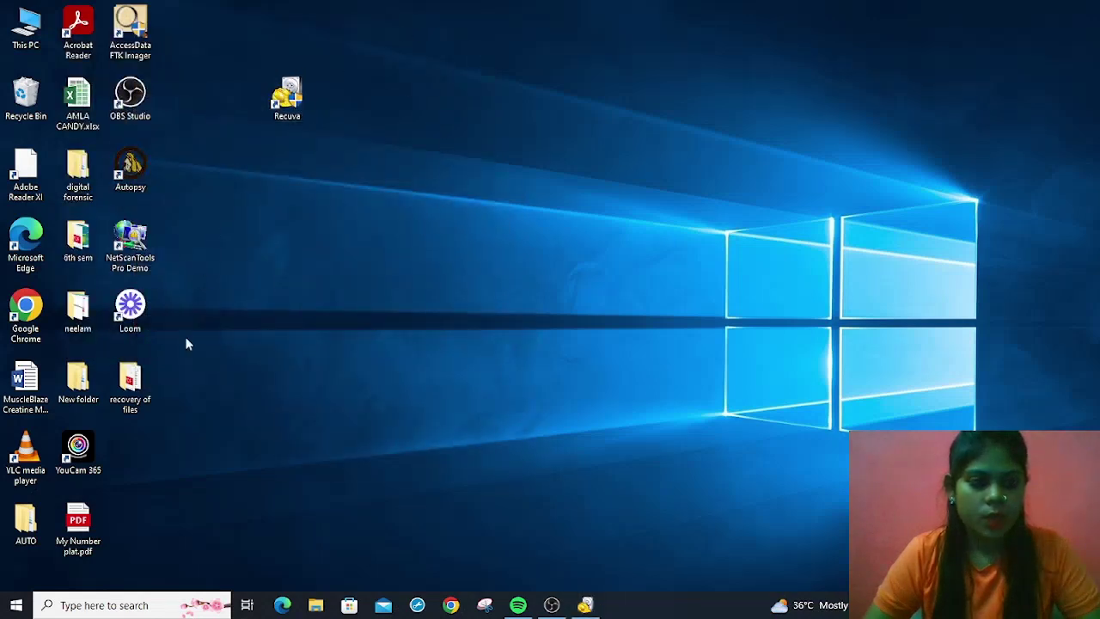
left_click(315, 605)
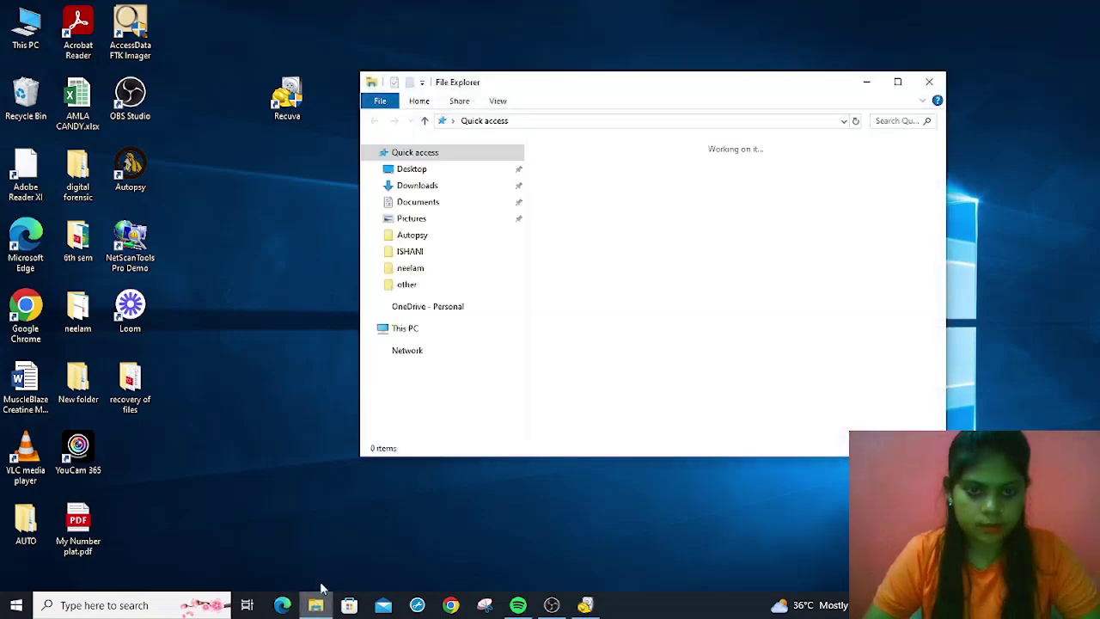
left_click(444, 189)
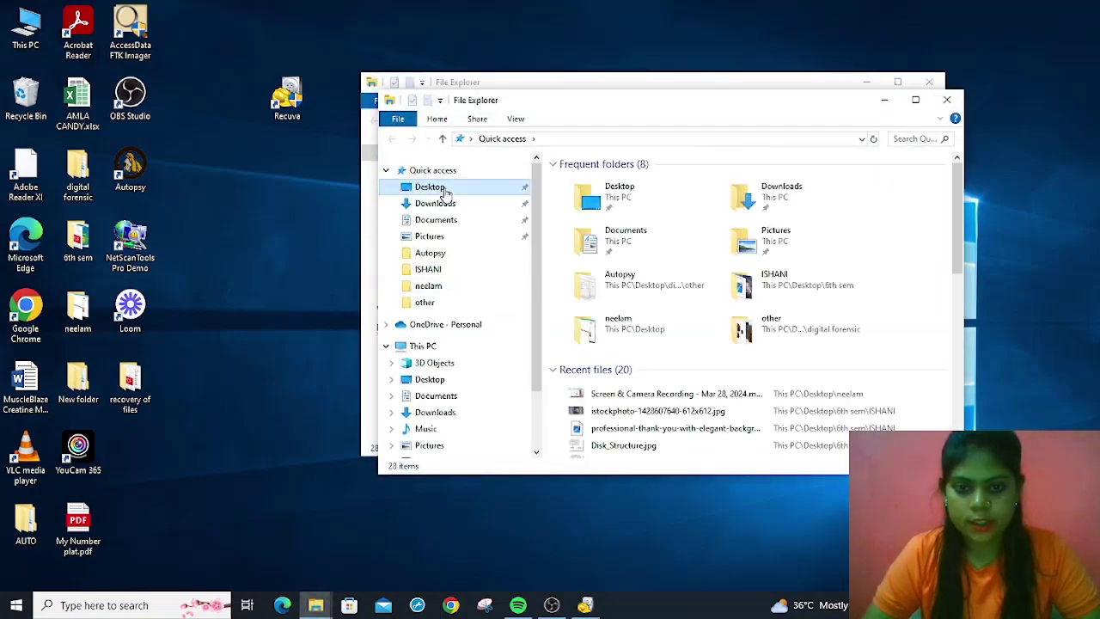
right_click(444, 188)
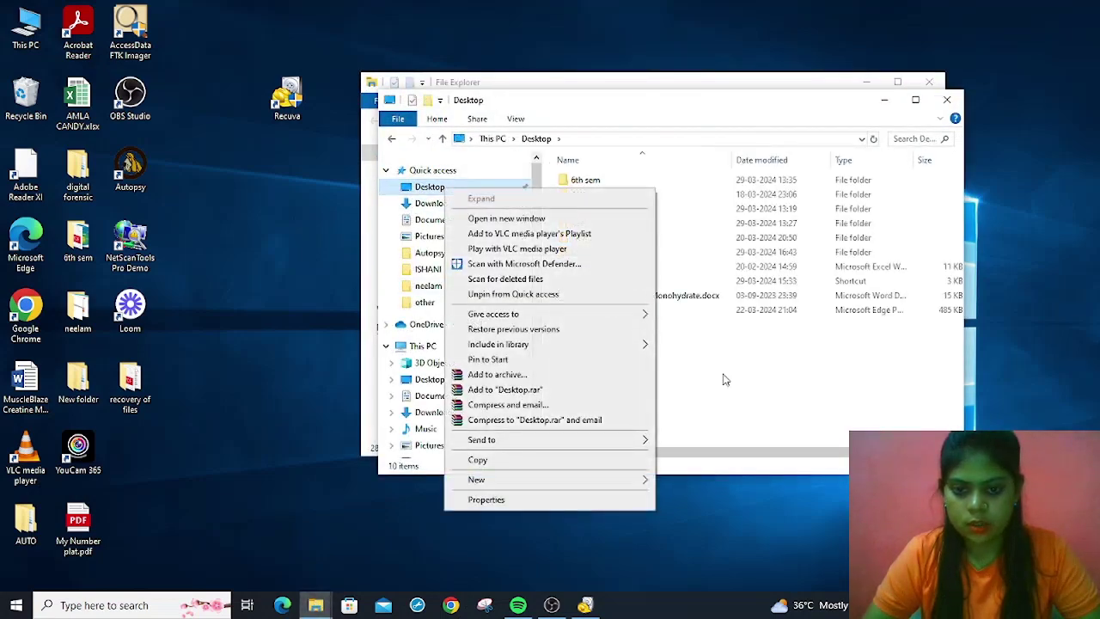
left_click(724, 380)
left_click(614, 259)
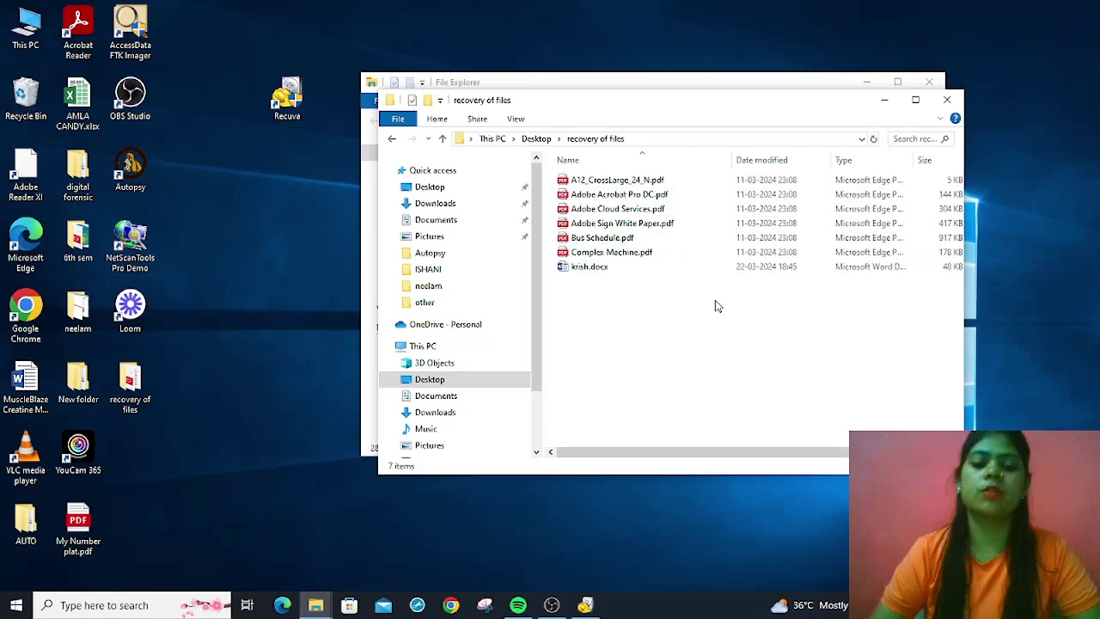
left_click(484, 605)
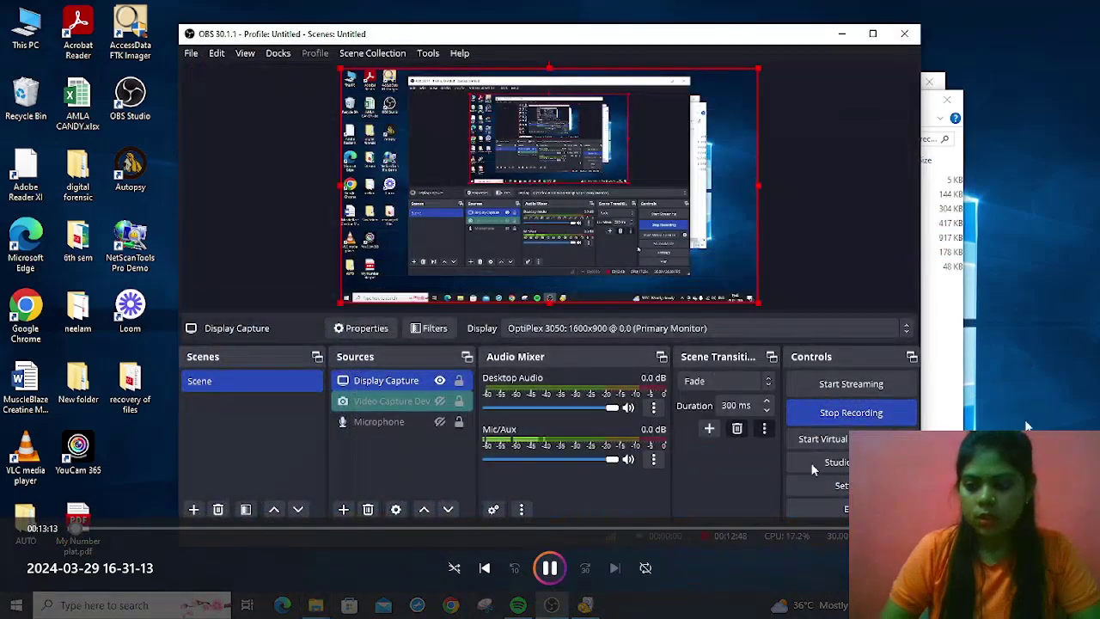
left_click(851, 413)
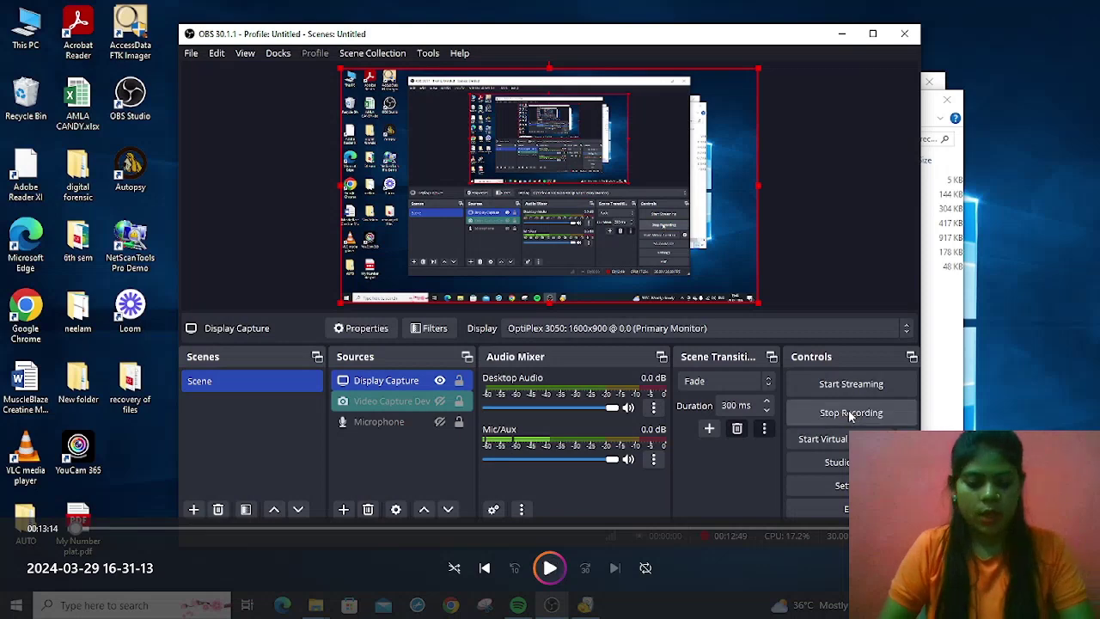
Exit the full-screen video, minimize Media Player, and start the Recovery Data Presentation slide show in PowerPoint from the current slide.
key("Escape")
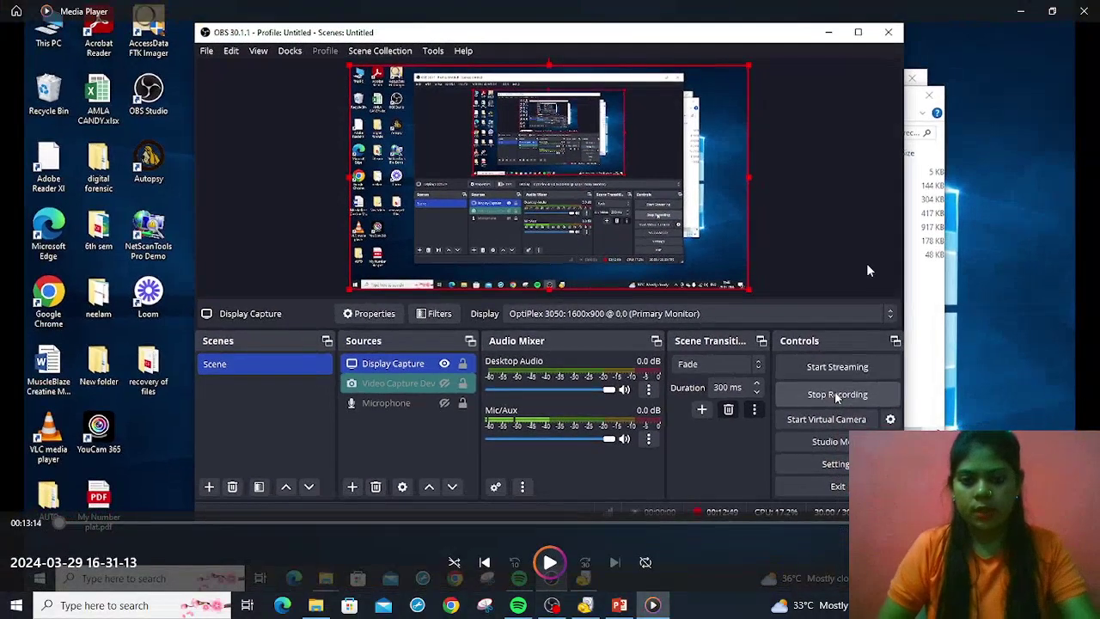
left_click(1021, 12)
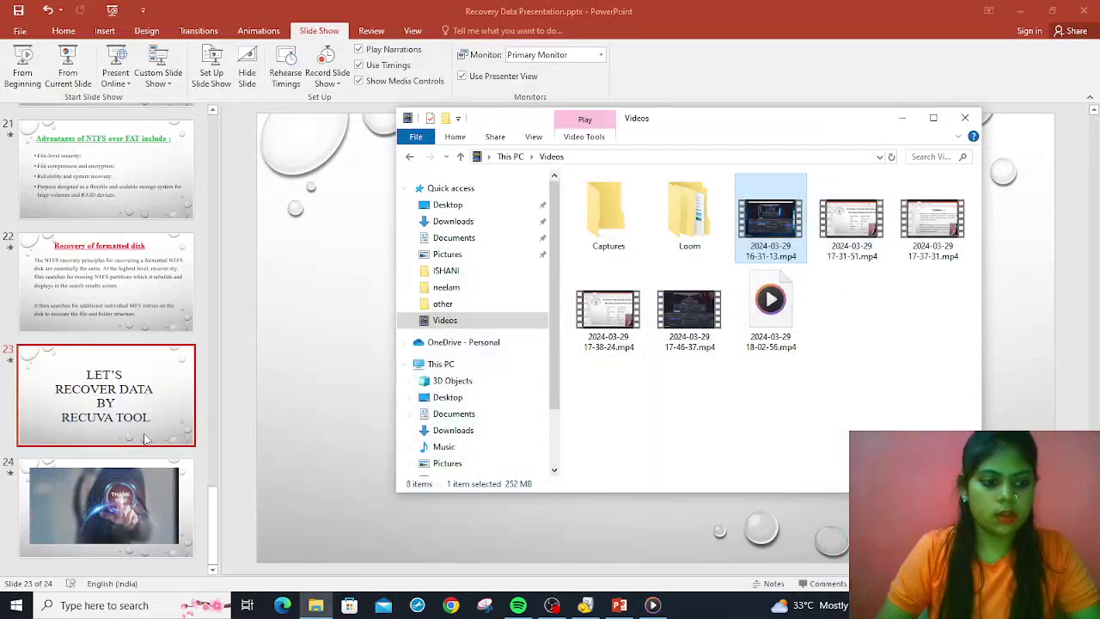
key("alt+Tab")
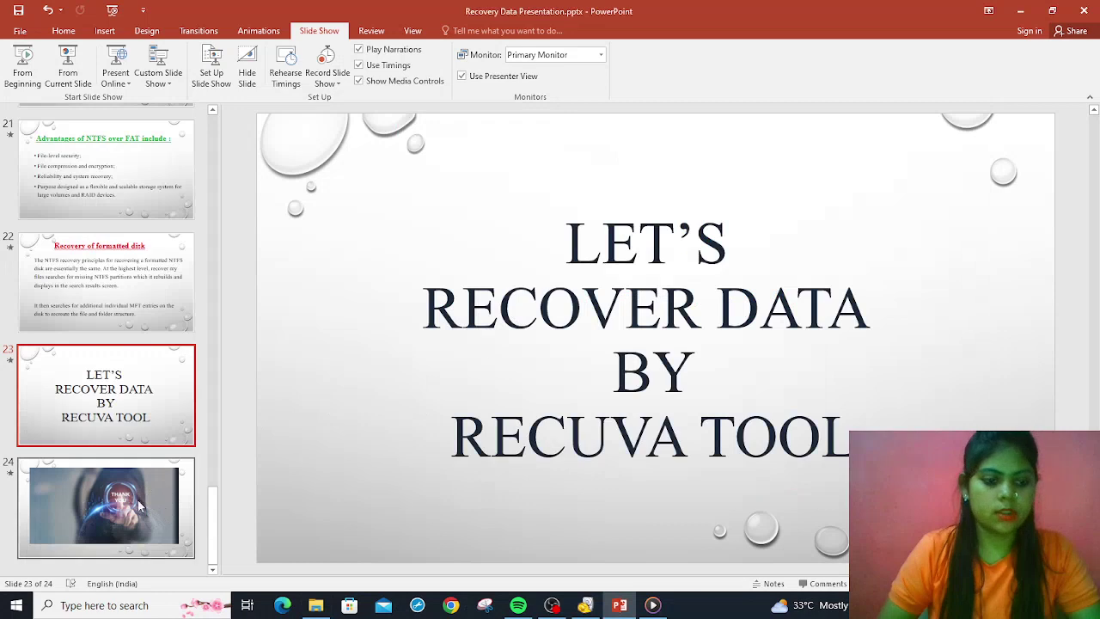
left_click(68, 67)
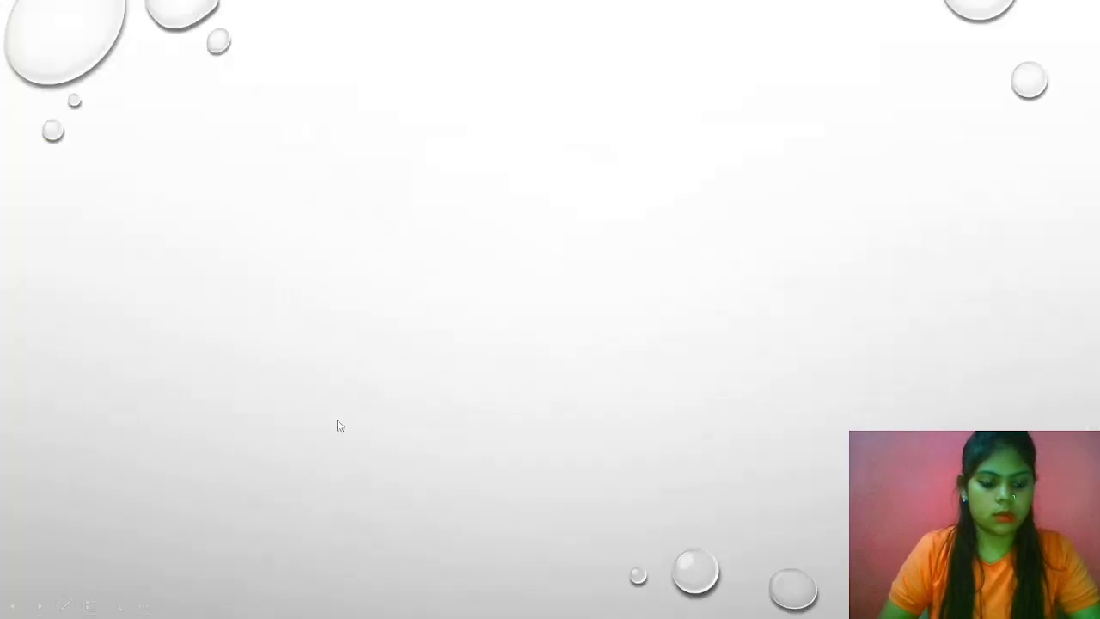